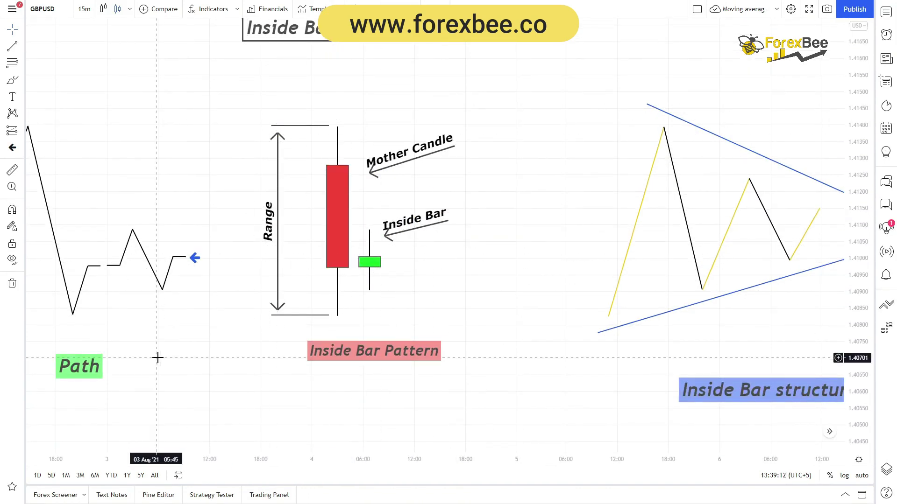
# Look over the Path, Inside Bar Pattern and Inside Bar structure drawings on the 15-minute GBPUSD chart.
pyautogui.moveTo(156, 360); pyautogui.dragTo(240, 360)
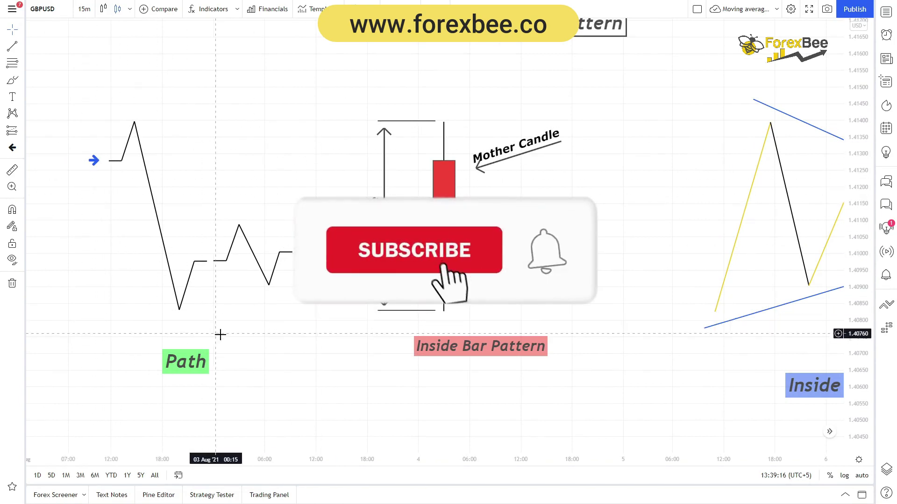
pyautogui.moveTo(609, 371); pyautogui.dragTo(230, 340)
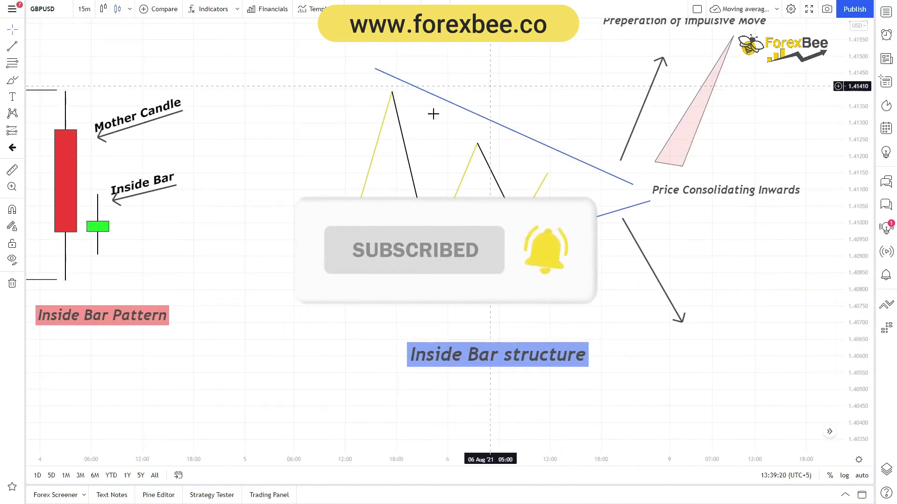
pyautogui.moveTo(488, 194); pyautogui.dragTo(460, 233)
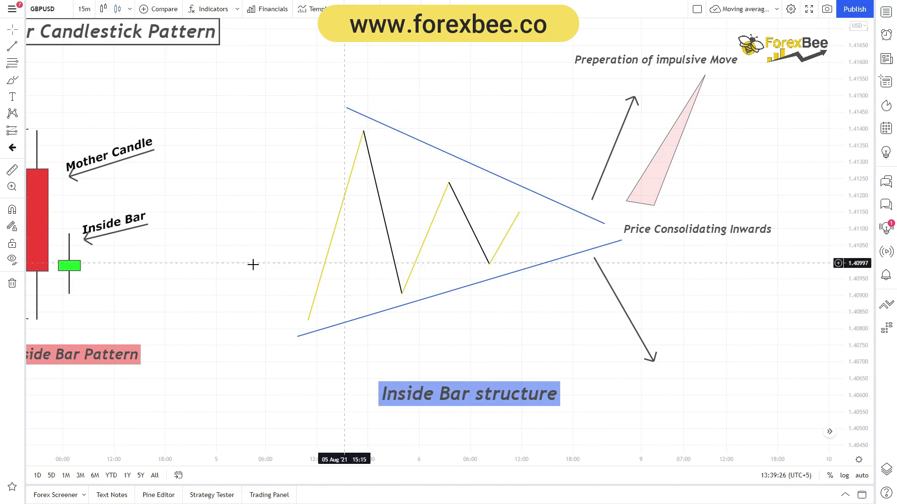
pyautogui.moveTo(274, 199); pyautogui.dragTo(548, 234)
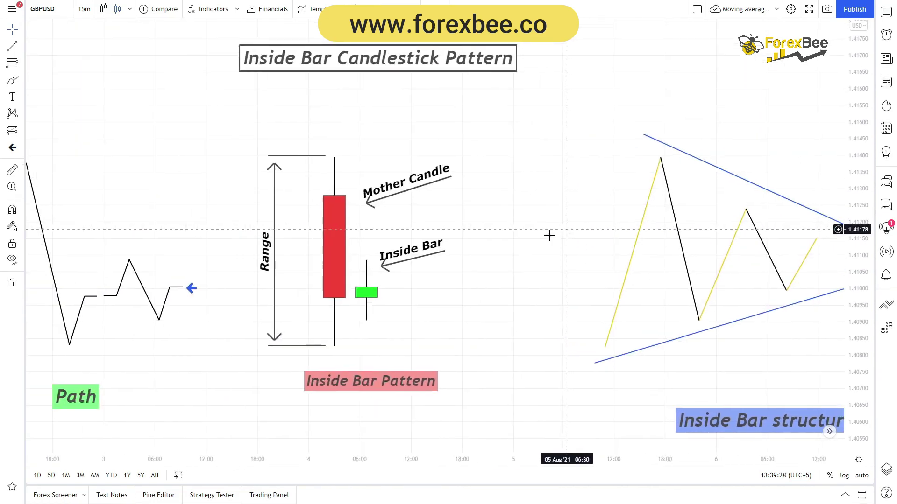
# View the GBPUSD price candles below the drawings, and return to the Inside Bar Candlestick Pattern diagram.
pyautogui.moveTo(447, 350); pyautogui.dragTo(139, 4)
pyautogui.moveTo(247, 176); pyautogui.dragTo(39, 36)
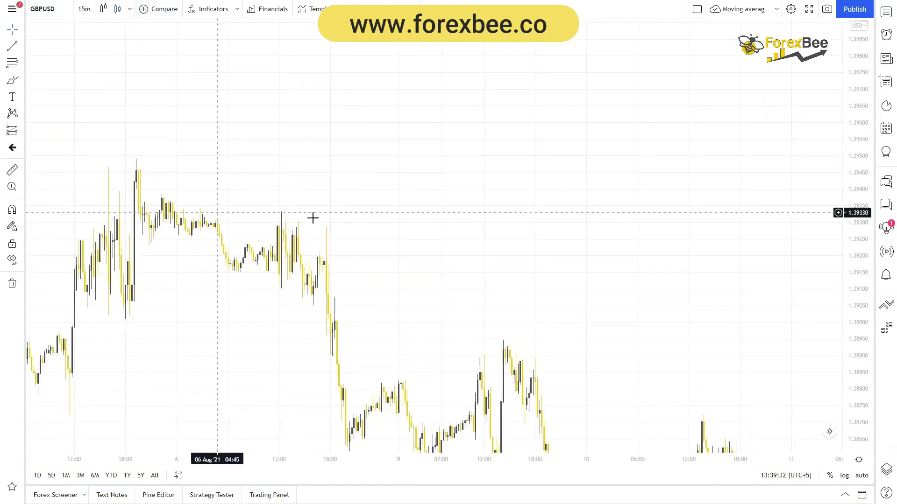
pyautogui.moveTo(289, 311); pyautogui.dragTo(304, 244)
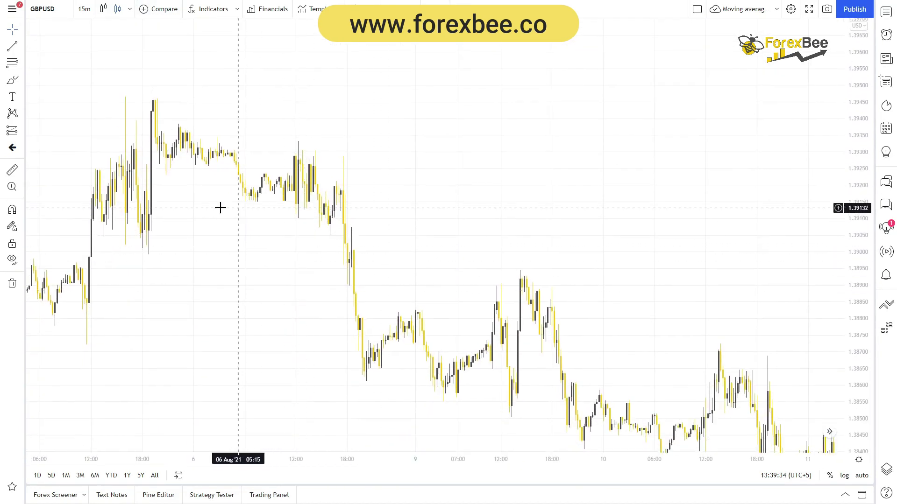
pyautogui.moveTo(142, 170); pyautogui.dragTo(374, 287)
pyautogui.moveTo(160, 204); pyautogui.dragTo(292, 360)
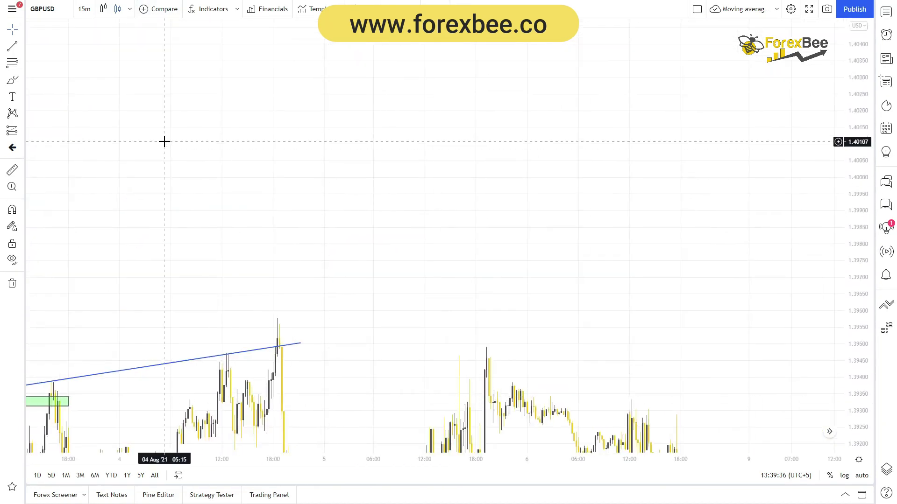
pyautogui.moveTo(164, 142); pyautogui.dragTo(314, 281)
pyautogui.moveTo(122, 220); pyautogui.dragTo(192, 265)
pyautogui.moveTo(321, 211); pyautogui.dragTo(295, 281)
pyautogui.moveTo(254, 220); pyautogui.dragTo(246, 288)
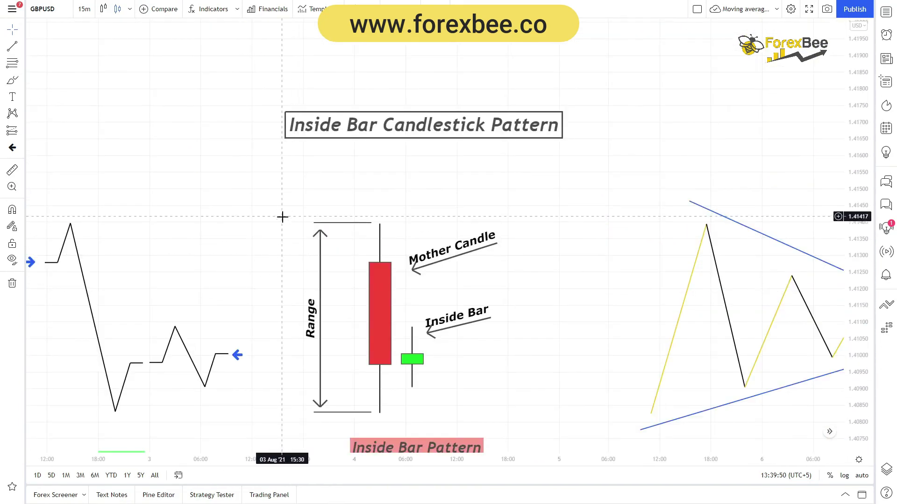
pyautogui.moveTo(228, 212); pyautogui.dragTo(215, 179)
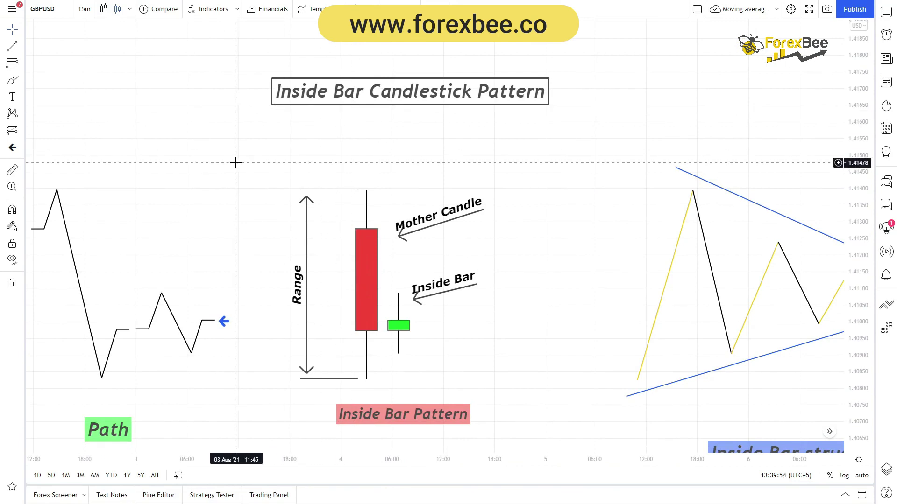
pyautogui.moveTo(236, 163); pyautogui.dragTo(194, 109)
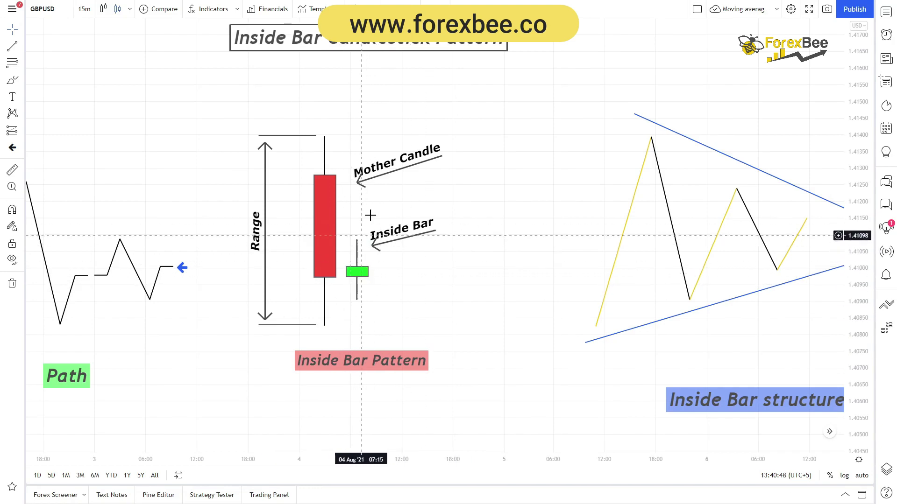
# Examine the Inside Bar Pattern's mother candle and inside bar together with the matching Path drawing.
pyautogui.click(352, 272)
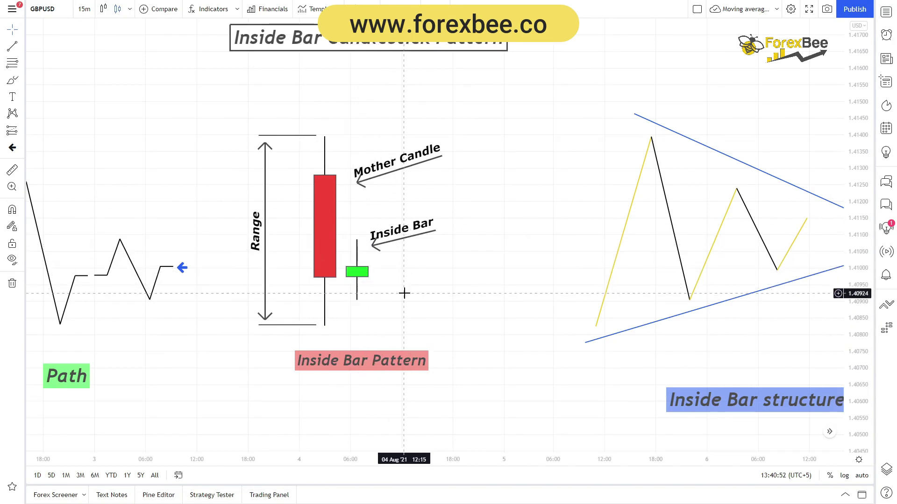
pyautogui.moveTo(405, 293); pyautogui.dragTo(417, 281)
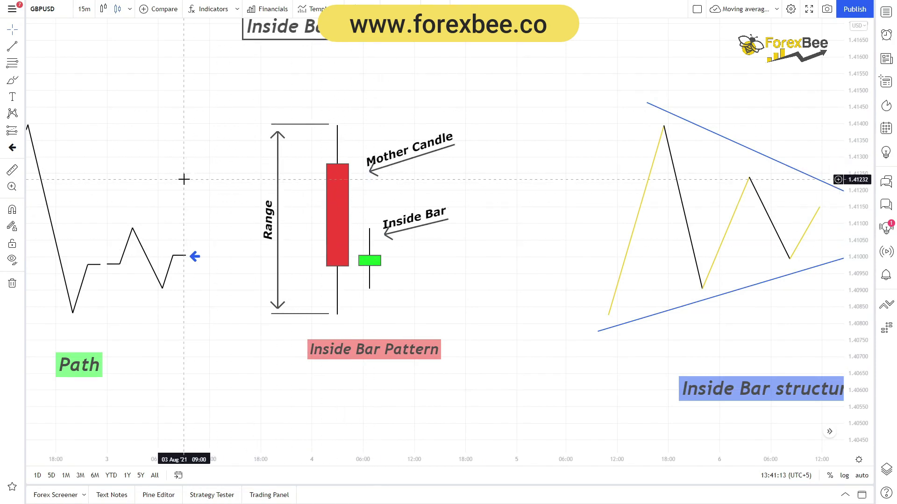
pyautogui.moveTo(184, 179); pyautogui.dragTo(365, 166)
pyautogui.click(150, 152)
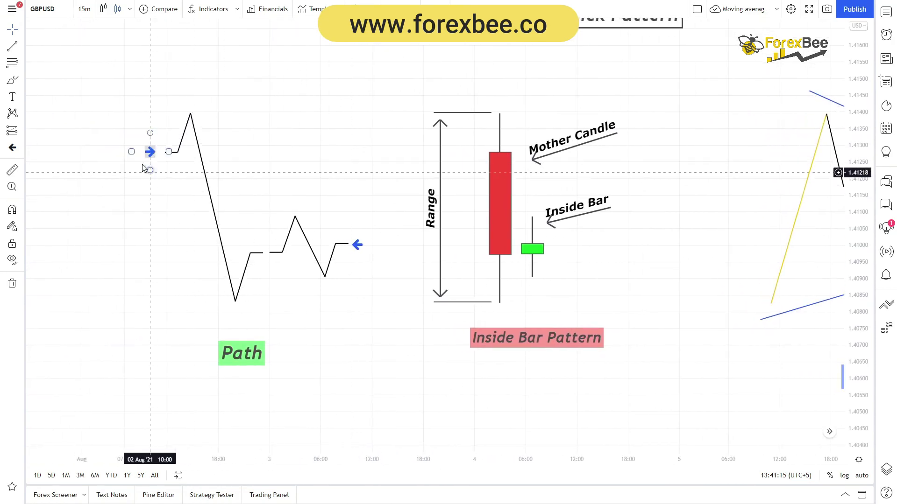
pyautogui.click(144, 168)
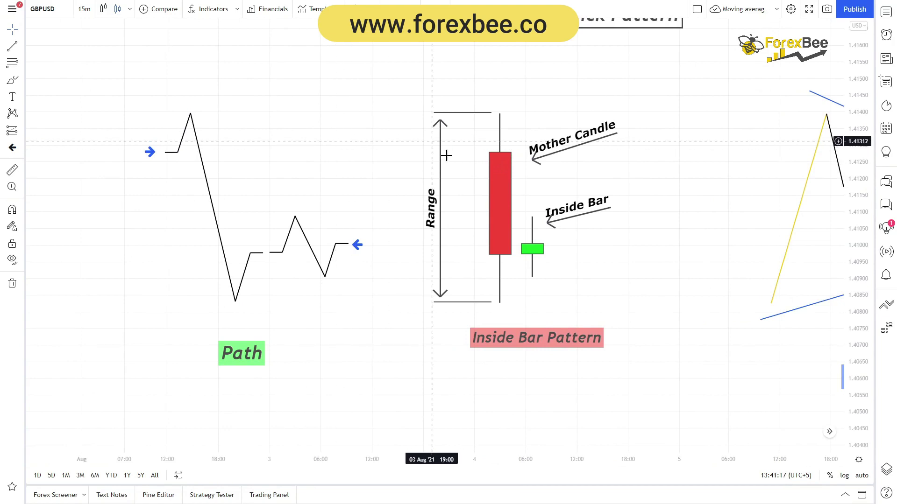
pyautogui.click(500, 147)
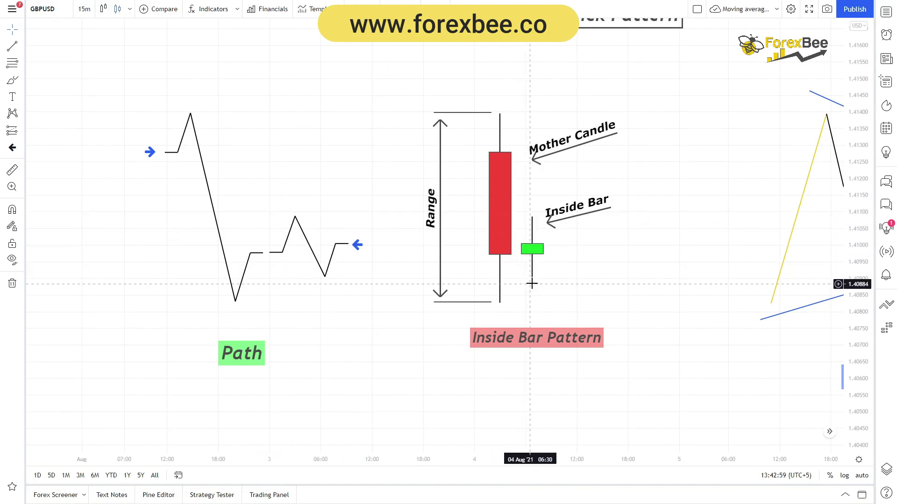
pyautogui.click(539, 216)
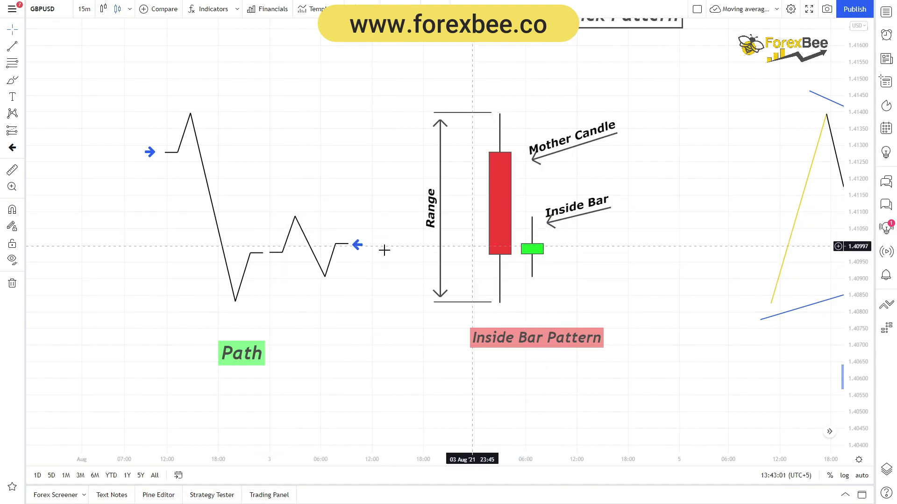
pyautogui.click(150, 151)
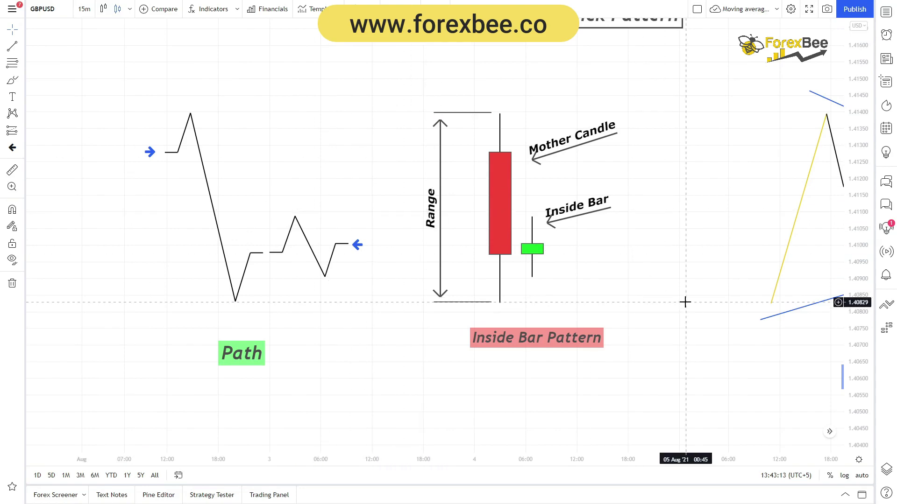
# Examine the Inside Bar structure drawing, undoing the accidental reshaping of its first yellow leg.
pyautogui.moveTo(685, 302)
pyautogui.mouseDown()
pyautogui.moveTo(631, 286)
pyautogui.moveTo(334, 274)
pyautogui.mouseUp()
pyautogui.moveTo(437, 282); pyautogui.dragTo(357, 281)
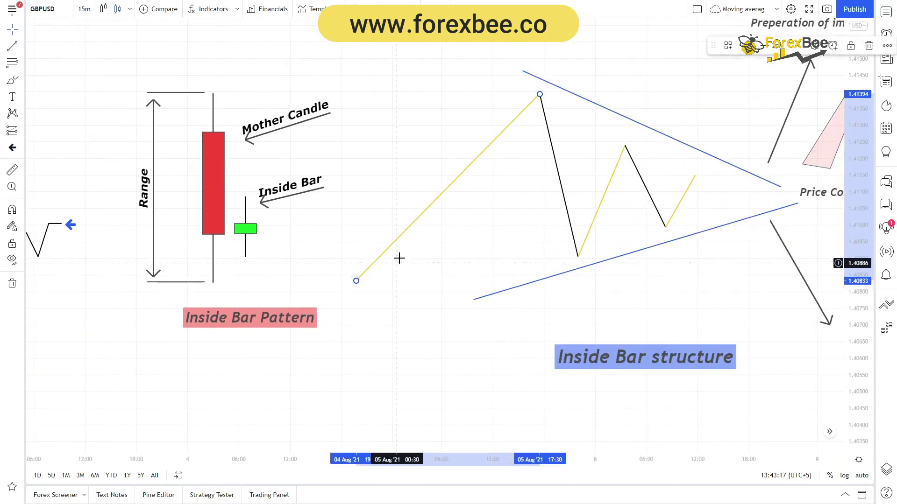
pyautogui.hotkey('ctrl', 'z')
pyautogui.moveTo(521, 323); pyautogui.dragTo(368, 323)
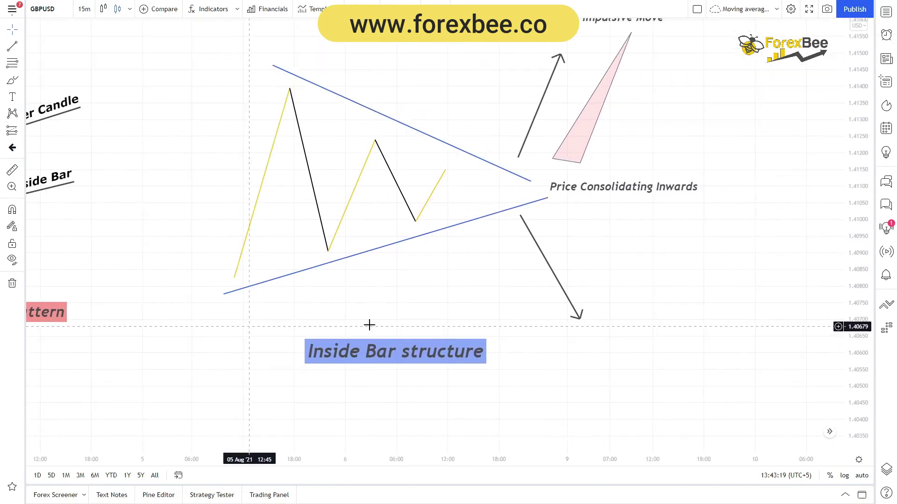
pyautogui.moveTo(508, 316); pyautogui.dragTo(491, 323)
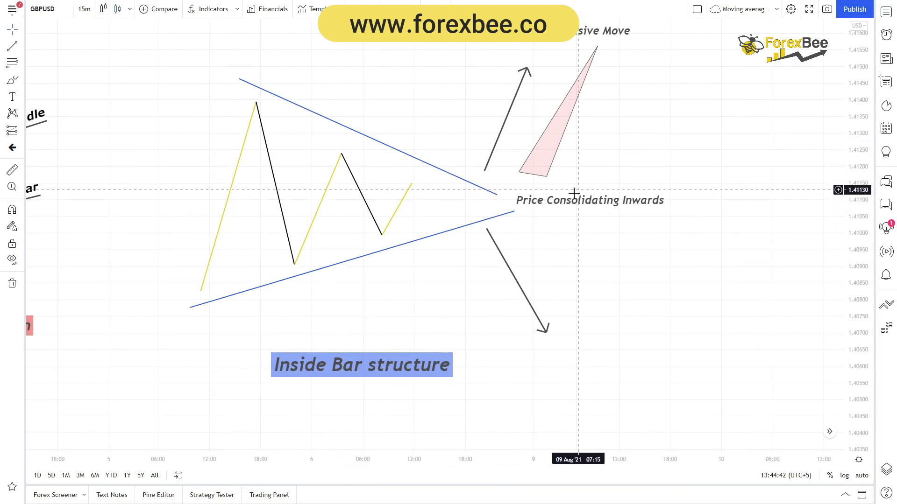
# Move the Conditions heading so that it lines up with the start of the checklist below it.
pyautogui.moveTo(104, 345); pyautogui.dragTo(463, 380)
pyautogui.moveTo(212, 184); pyautogui.dragTo(546, 201)
pyautogui.moveTo(244, 210); pyautogui.dragTo(431, 249)
pyautogui.moveTo(129, 258); pyautogui.dragTo(344, 250)
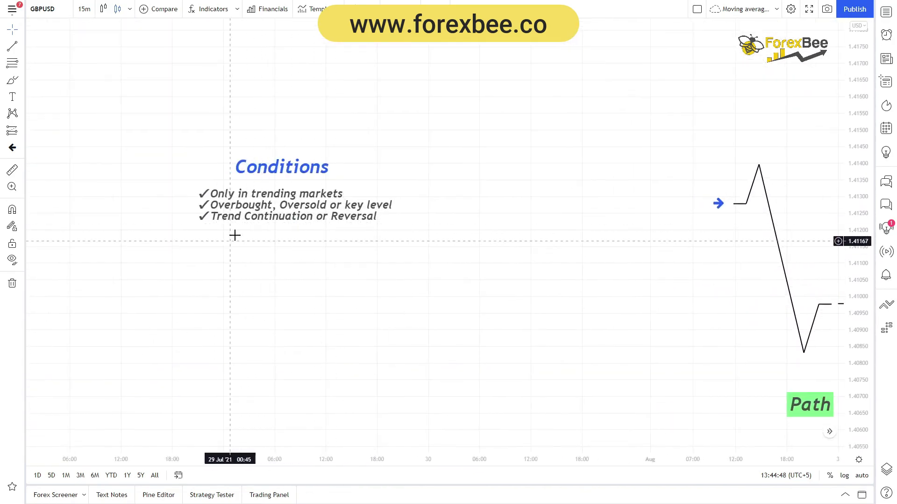
pyautogui.moveTo(277, 177); pyautogui.dragTo(236, 177)
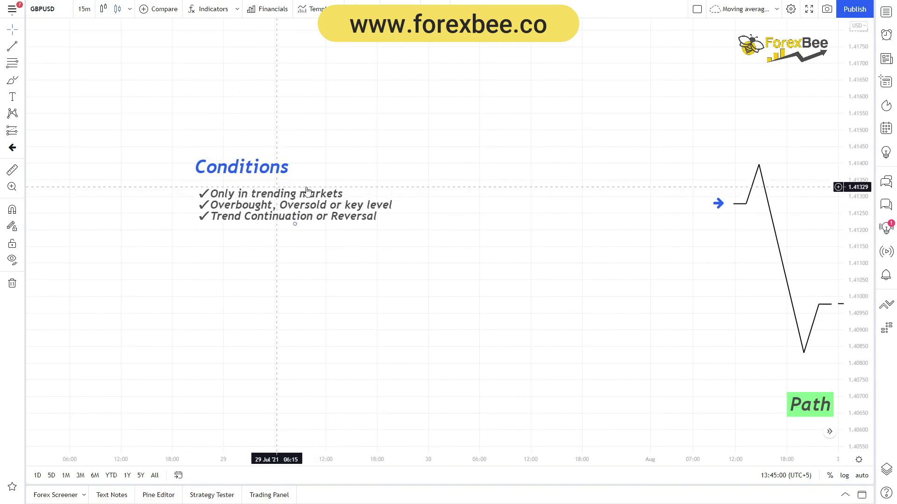
# Draw a green rectangle zone on the price candles from 29 Jul 12:15 to 3 Aug 16:30, between about 1.39309 and 1.39338.
pyautogui.moveTo(858, 253); pyautogui.dragTo(866, 167)
pyautogui.moveTo(461, 267); pyautogui.dragTo(461, 271)
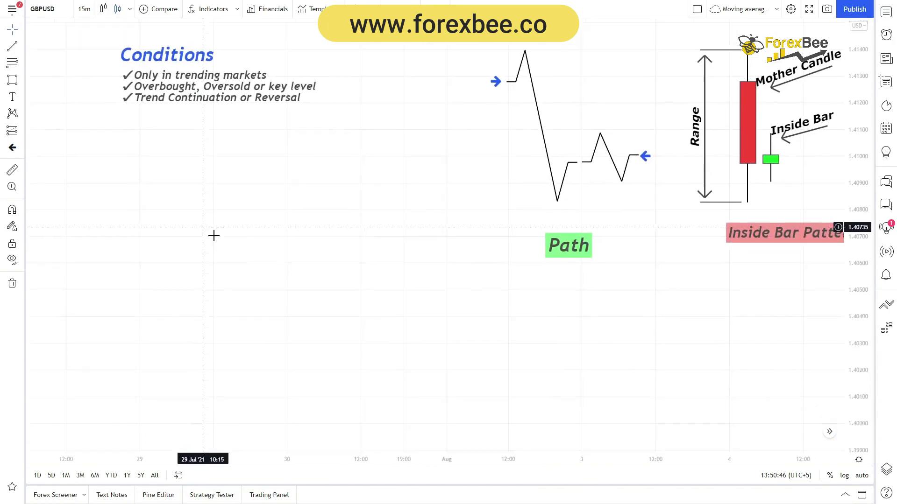
pyautogui.moveTo(289, 315); pyautogui.dragTo(240, 208)
pyautogui.moveTo(299, 298); pyautogui.dragTo(281, 186)
pyautogui.moveTo(325, 308); pyautogui.dragTo(214, 182)
pyautogui.moveTo(294, 464); pyautogui.dragTo(445, 467)
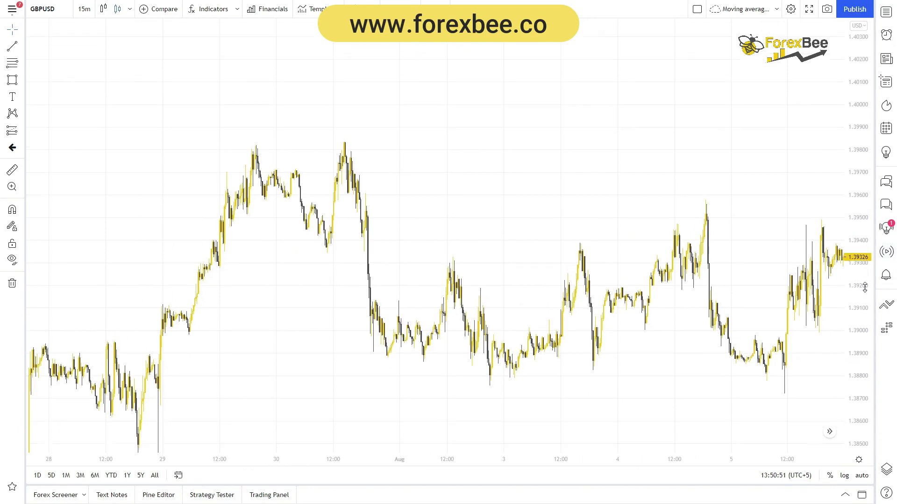
pyautogui.hscroll(2, 584, 371)
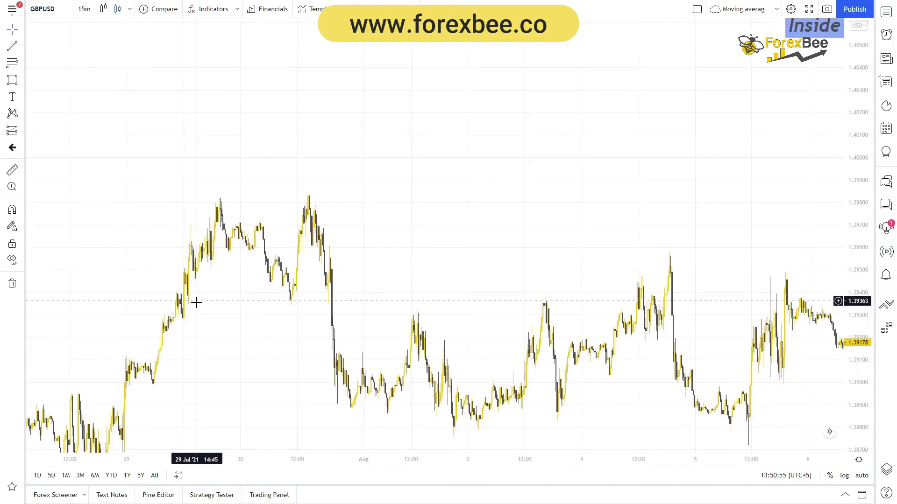
pyautogui.click(9, 82)
pyautogui.moveTo(185, 307)
pyautogui.mouseDown()
pyautogui.moveTo(328, 320)
pyautogui.moveTo(537, 312)
pyautogui.mouseUp()
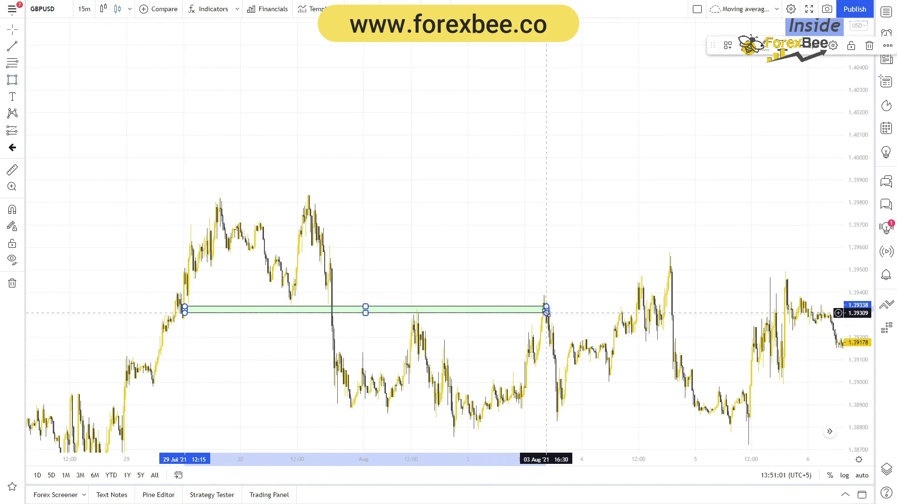
pyautogui.click(488, 344)
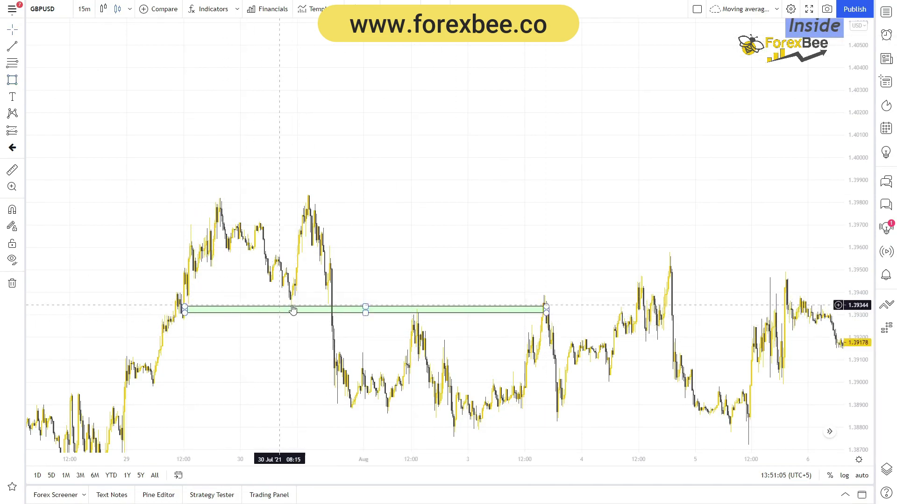
# Raise the upper edge of the green zone to about 1.39354.
pyautogui.moveTo(284, 358); pyautogui.dragTo(363, 292)
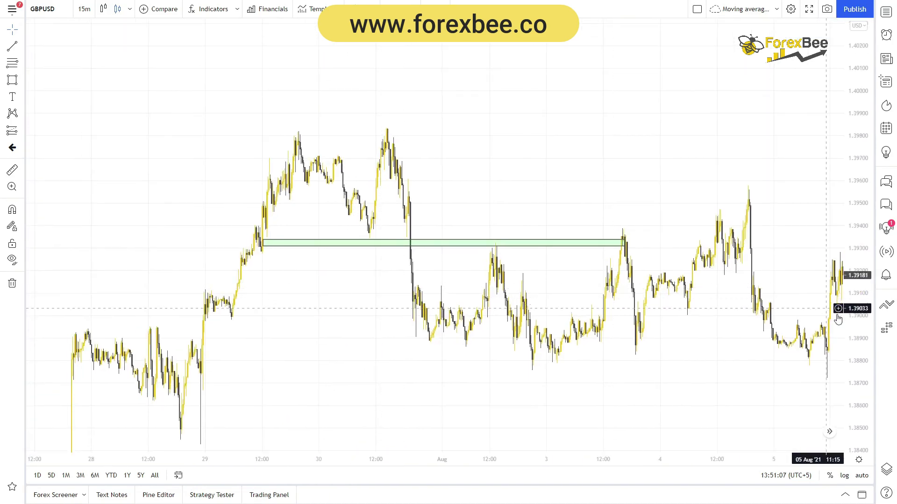
pyautogui.moveTo(859, 348); pyautogui.dragTo(859, 229)
pyautogui.moveTo(559, 459); pyautogui.dragTo(315, 430)
pyautogui.moveTo(275, 387); pyautogui.dragTo(658, 377)
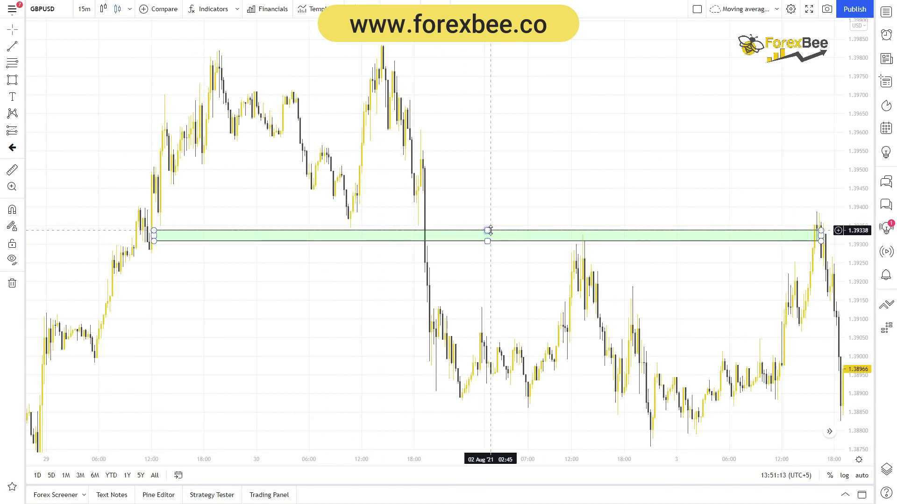
pyautogui.moveTo(487, 230); pyautogui.dragTo(495, 224)
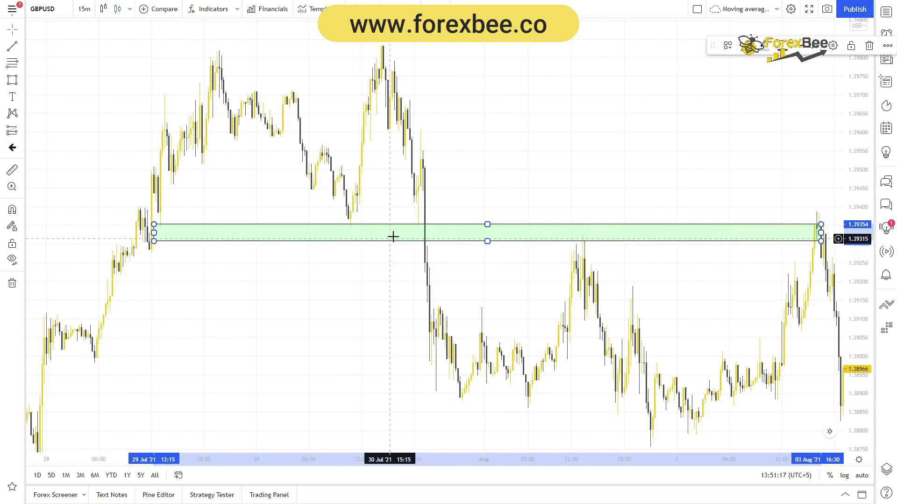
pyautogui.click(397, 258)
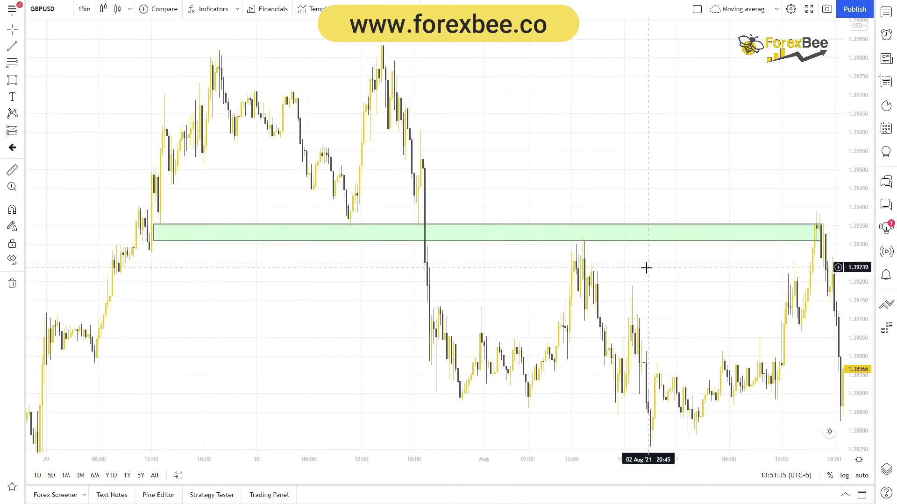
# Shorten the green zone so that it ends just before the 3 August swing-high candles.
pyautogui.moveTo(624, 269); pyautogui.dragTo(486, 260)
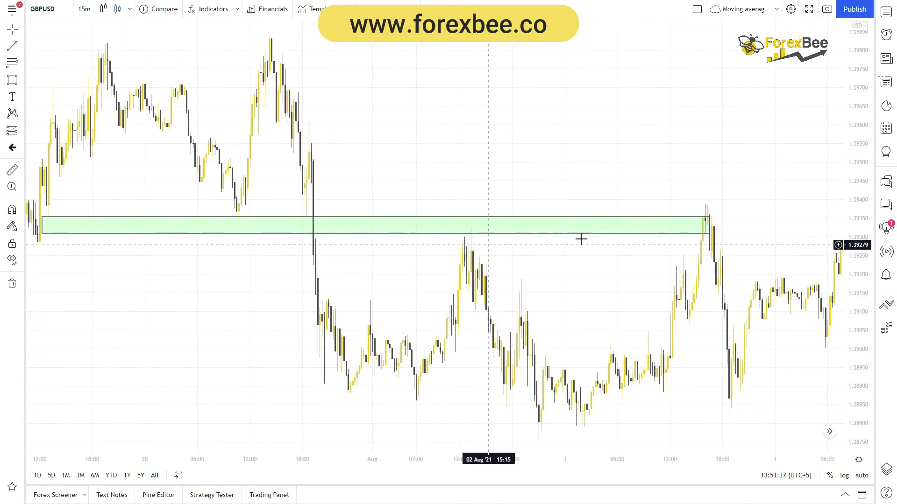
pyautogui.moveTo(654, 461); pyautogui.dragTo(417, 454)
pyautogui.moveTo(539, 346); pyautogui.dragTo(541, 339)
pyautogui.moveTo(857, 297); pyautogui.dragTo(871, 174)
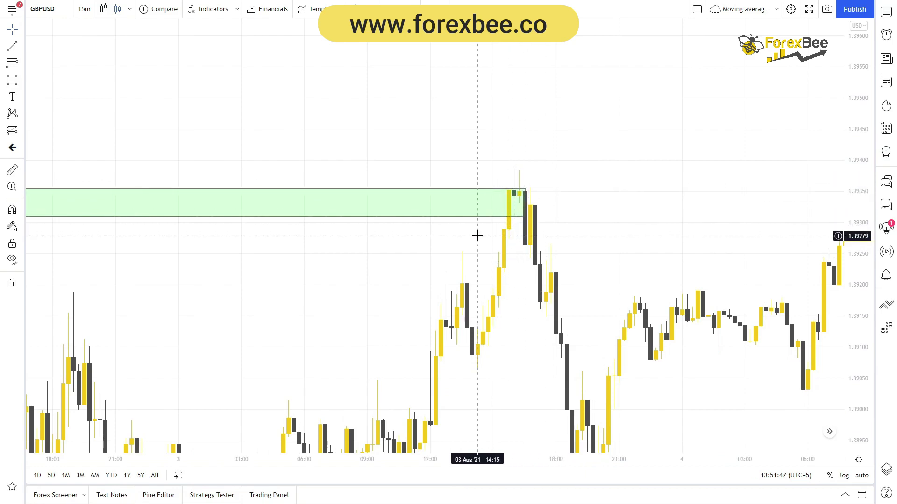
pyautogui.moveTo(388, 336); pyautogui.dragTo(381, 264)
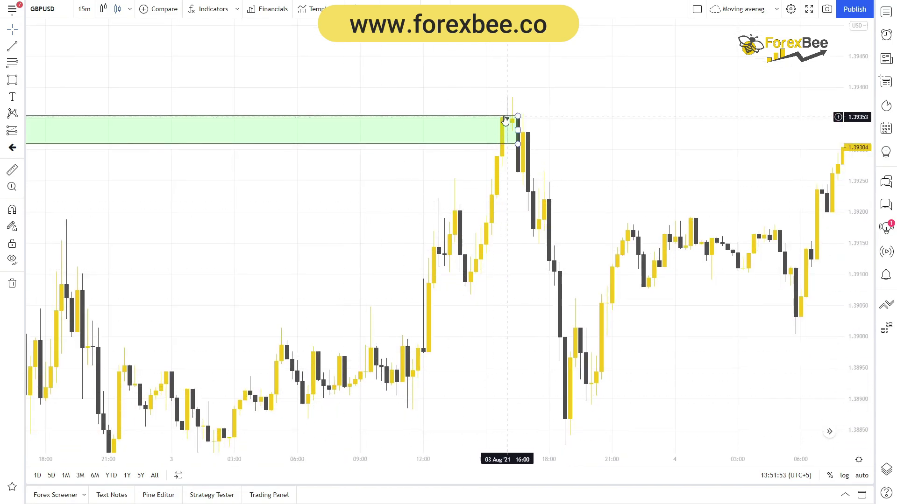
pyautogui.moveTo(516, 130); pyautogui.dragTo(486, 130)
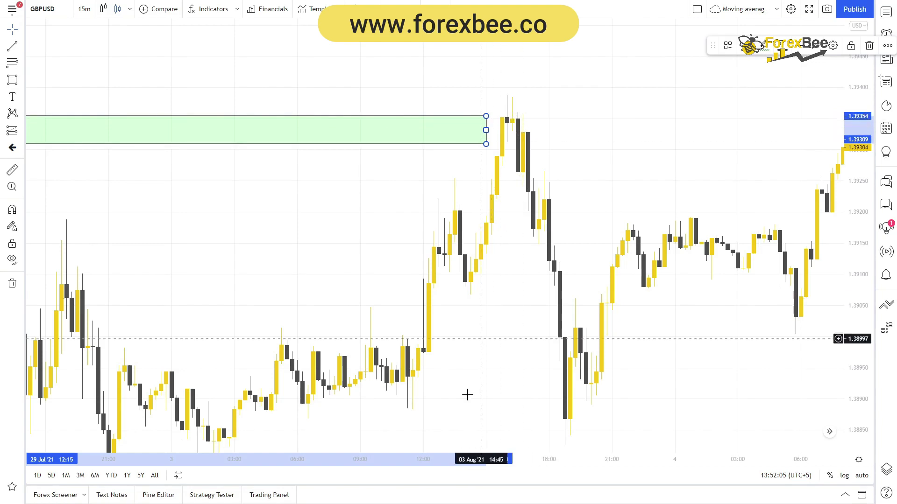
# Draw a trend line from about 1.39176 on 2 Aug 16:45 across the 3 August swing high to about 1.39590 on 4 Aug 19:30.
pyautogui.moveTo(529, 461); pyautogui.dragTo(603, 461)
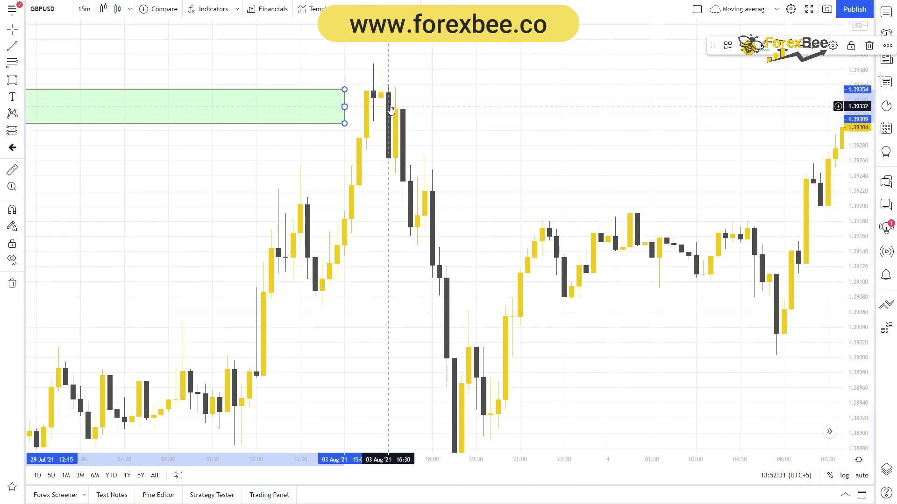
pyautogui.moveTo(326, 343); pyautogui.dragTo(335, 305)
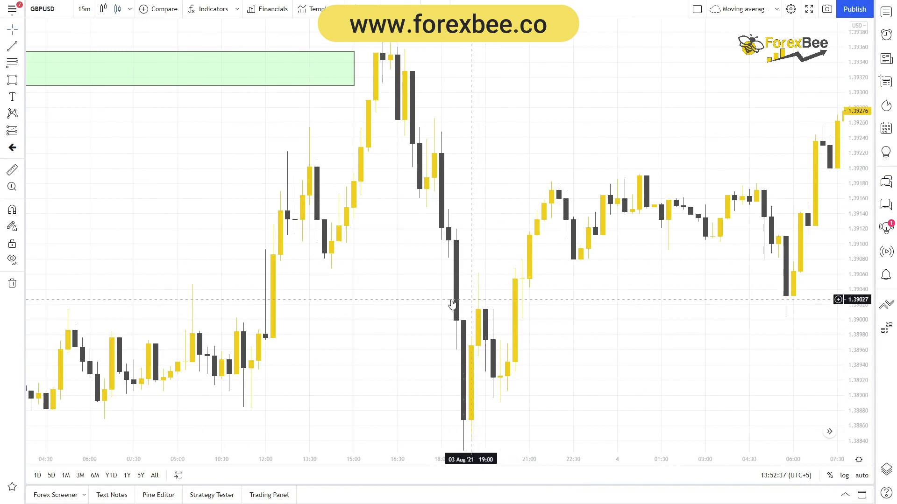
pyautogui.moveTo(354, 459); pyautogui.dragTo(547, 455)
pyautogui.moveTo(868, 170); pyautogui.dragTo(868, 224)
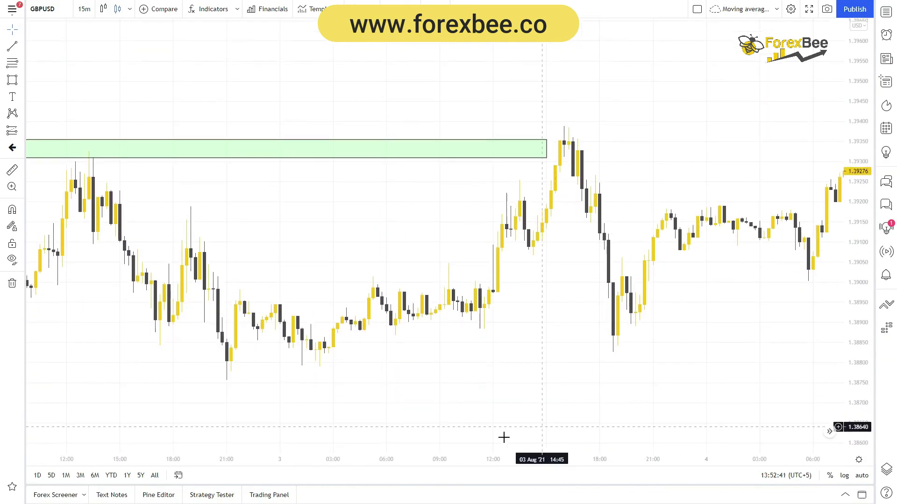
pyautogui.moveTo(465, 460); pyautogui.dragTo(629, 455)
pyautogui.moveTo(650, 362); pyautogui.dragTo(375, 394)
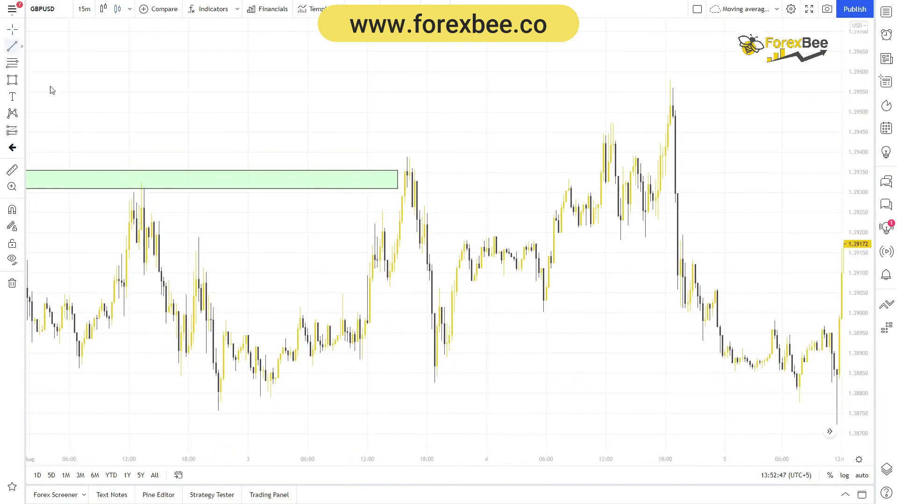
pyautogui.click(13, 46)
pyautogui.click(176, 243)
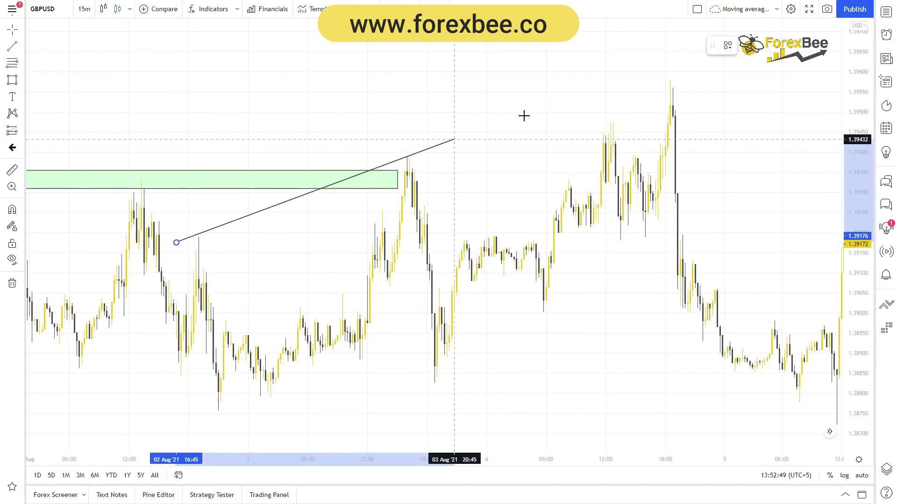
pyautogui.click(681, 77)
# Examine the candles at the 4 August swing high under the trend line's end and the price movement that follows it.
pyautogui.moveTo(431, 254); pyautogui.dragTo(160, 342)
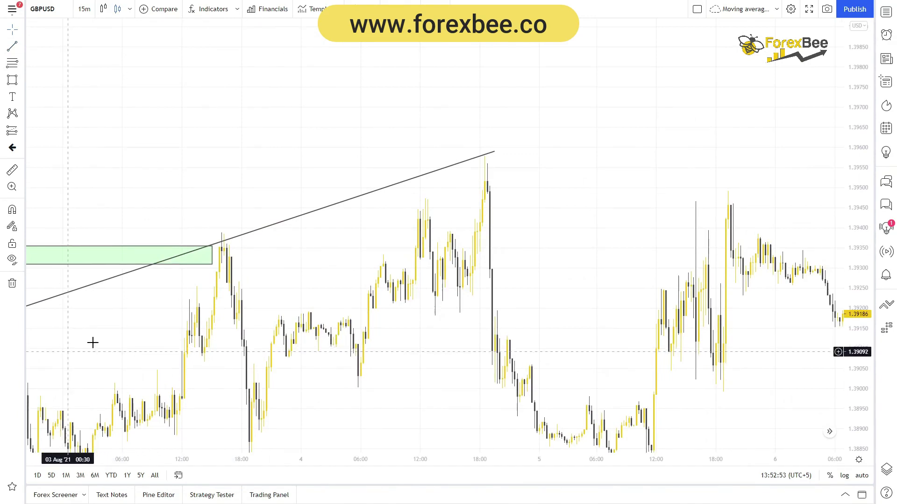
pyautogui.moveTo(501, 240); pyautogui.dragTo(400, 218)
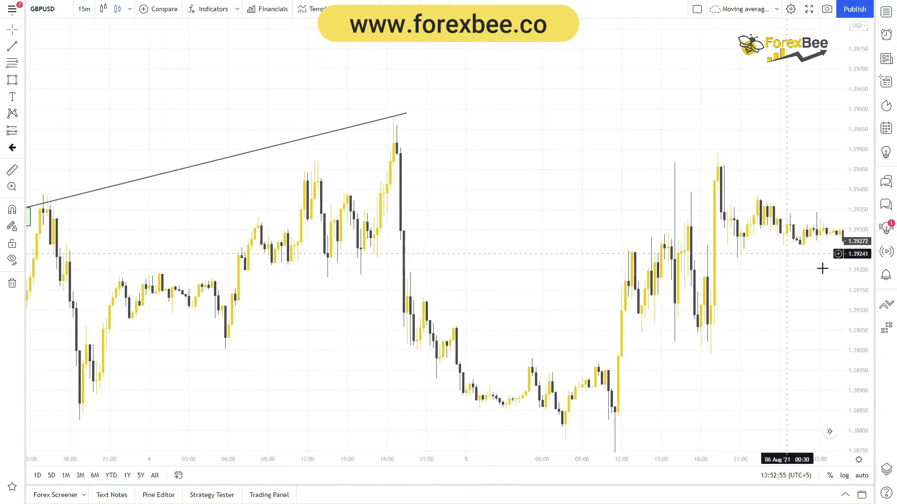
pyautogui.moveTo(857, 252); pyautogui.dragTo(856, 95)
pyautogui.moveTo(453, 364); pyautogui.dragTo(420, 432)
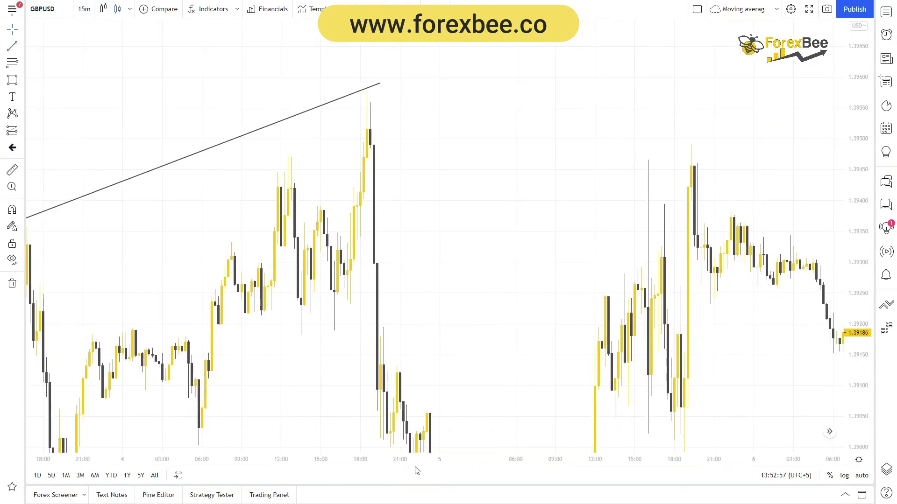
pyautogui.moveTo(380, 463); pyautogui.dragTo(98, 460)
pyautogui.moveTo(243, 314); pyautogui.dragTo(458, 264)
pyautogui.moveTo(332, 309); pyautogui.dragTo(757, 247)
pyautogui.moveTo(335, 274); pyautogui.dragTo(650, 280)
pyautogui.moveTo(540, 134); pyautogui.dragTo(266, 331)
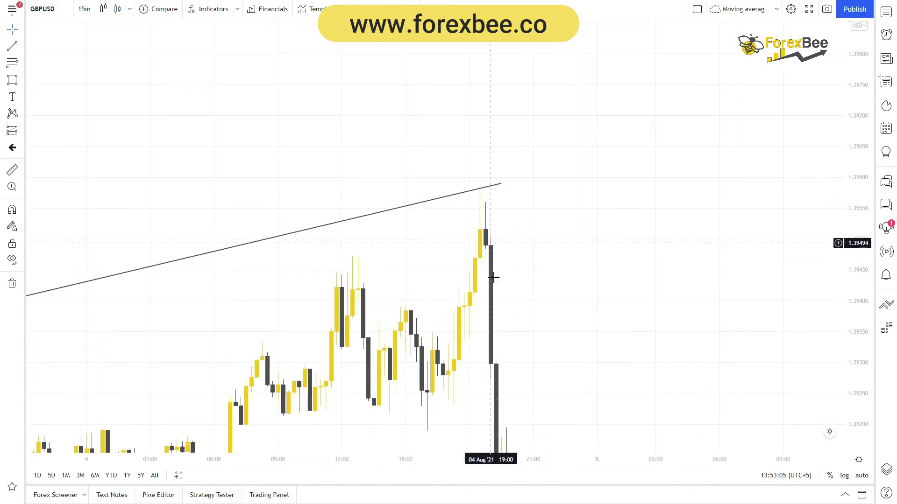
pyautogui.moveTo(463, 282); pyautogui.dragTo(412, 147)
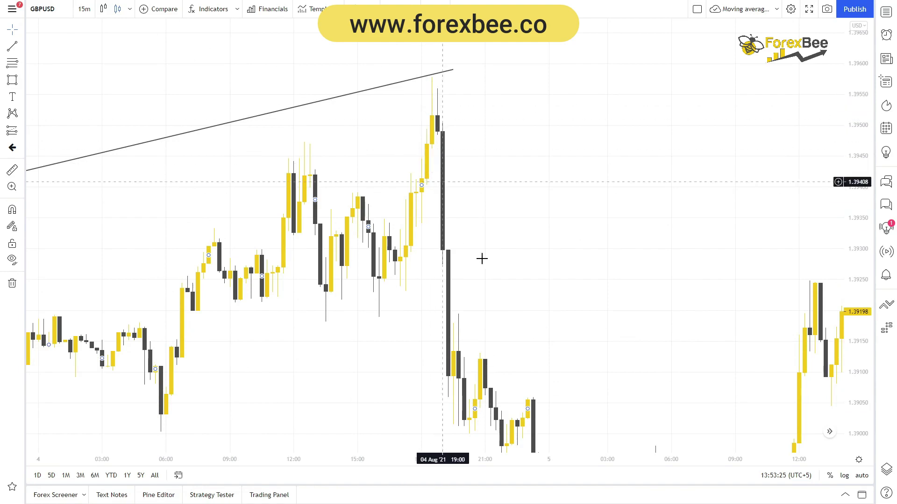
pyautogui.moveTo(486, 229); pyautogui.dragTo(326, 206)
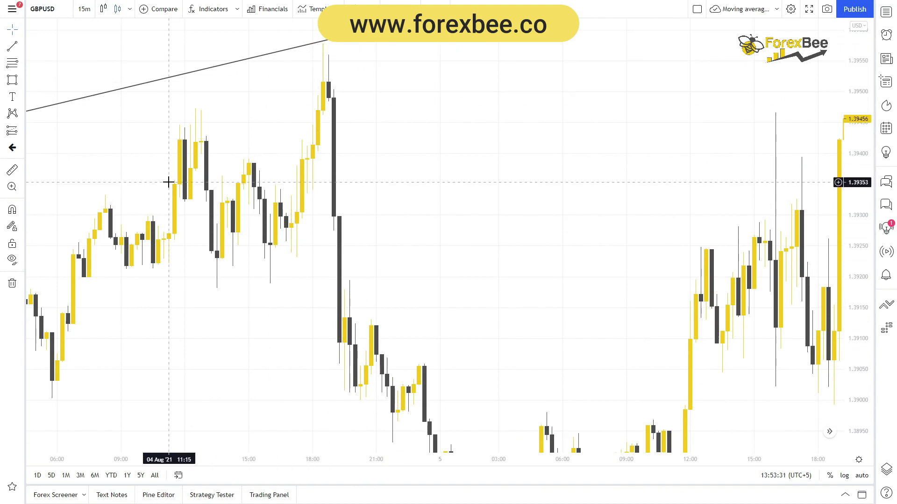
# Review the green zone and the trend line together across the price swings from 29 July to early August.
pyautogui.moveTo(181, 192); pyautogui.dragTo(526, 259)
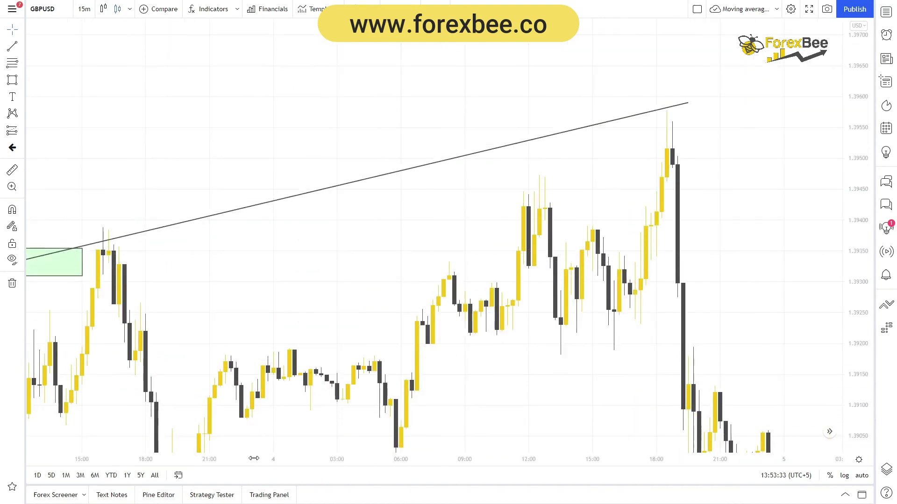
pyautogui.moveTo(253, 459); pyautogui.dragTo(534, 439)
pyautogui.moveTo(865, 178); pyautogui.dragTo(864, 215)
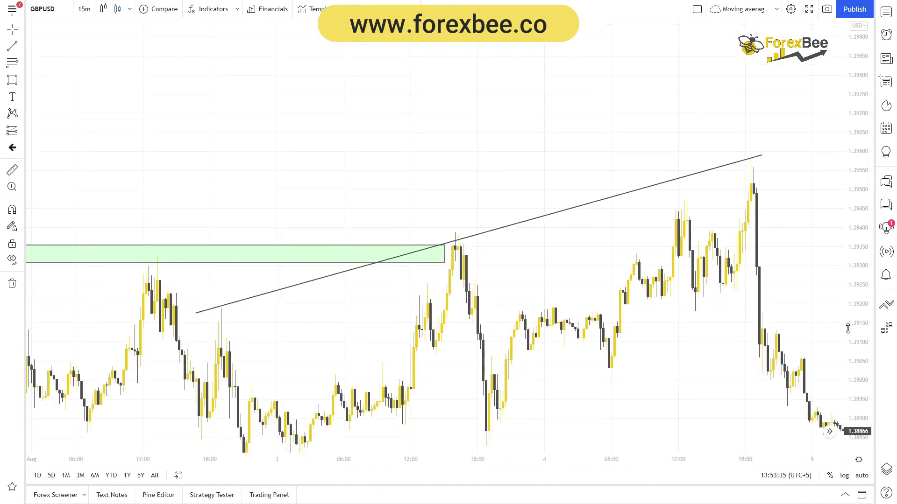
pyautogui.moveTo(284, 458); pyautogui.dragTo(540, 460)
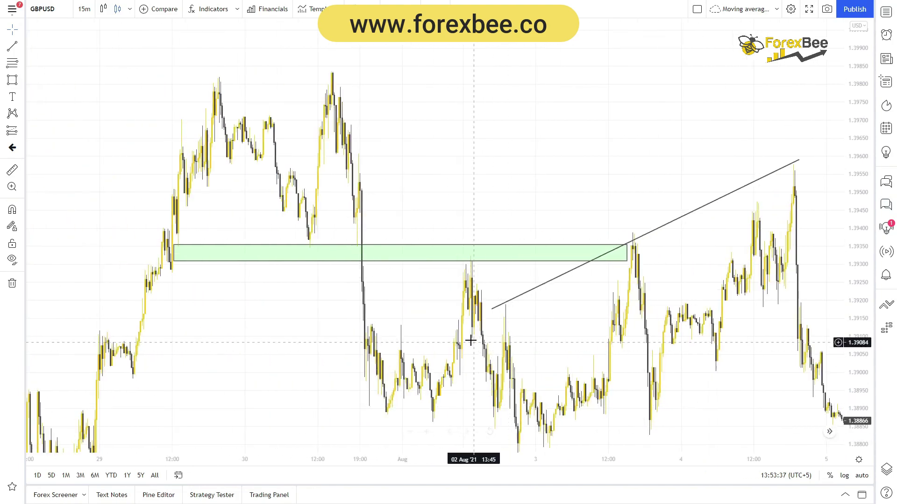
pyautogui.moveTo(657, 271); pyautogui.dragTo(501, 311)
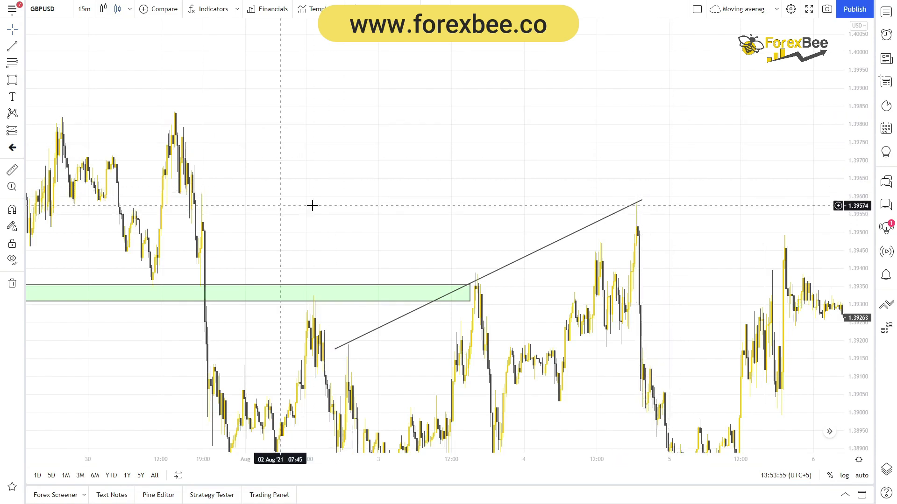
pyautogui.moveTo(312, 204); pyautogui.dragTo(429, 214)
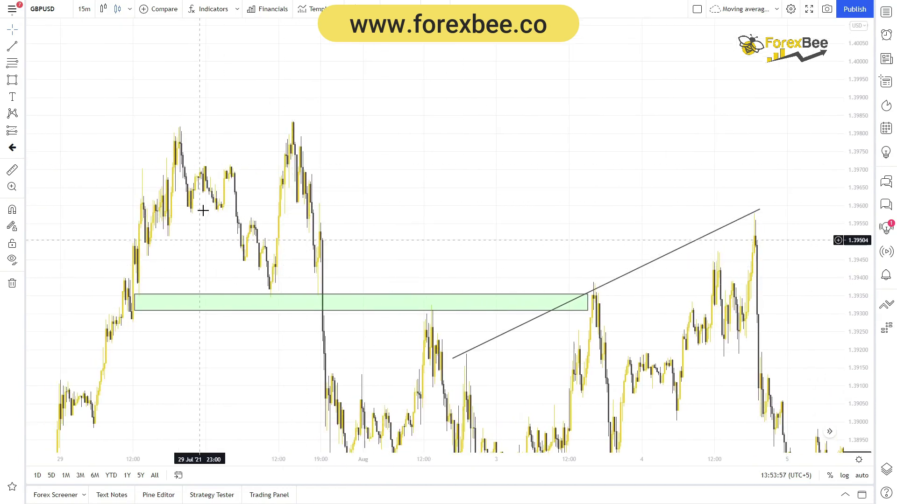